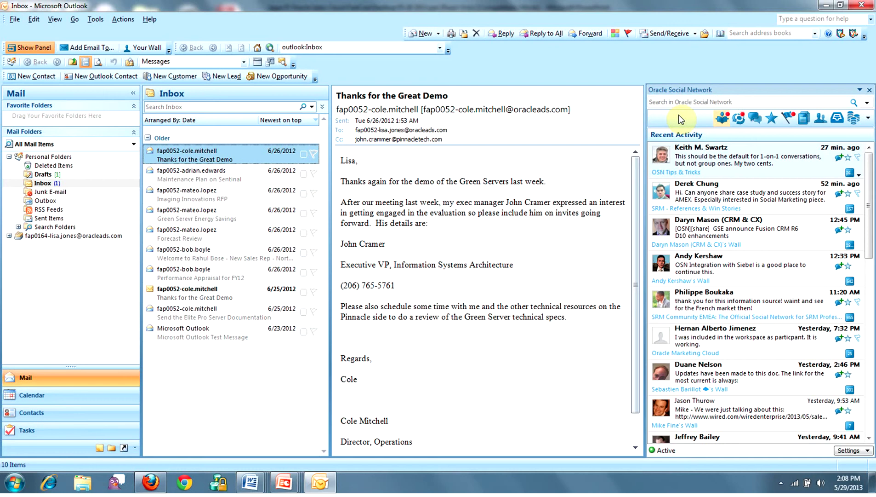
Open the 'Thanks for the Great Demo' email in its own window and share it with Oracle Fusion CRM
{"action": "double_click", "coordinate": [248, 154]}
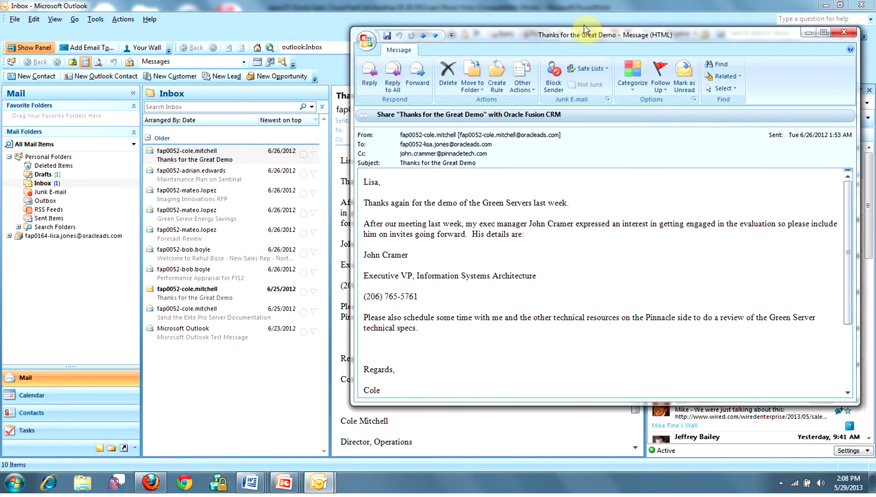
{"action": "left_click_drag", "start_coordinate": [581, 37], "coordinate": [453, 62]}
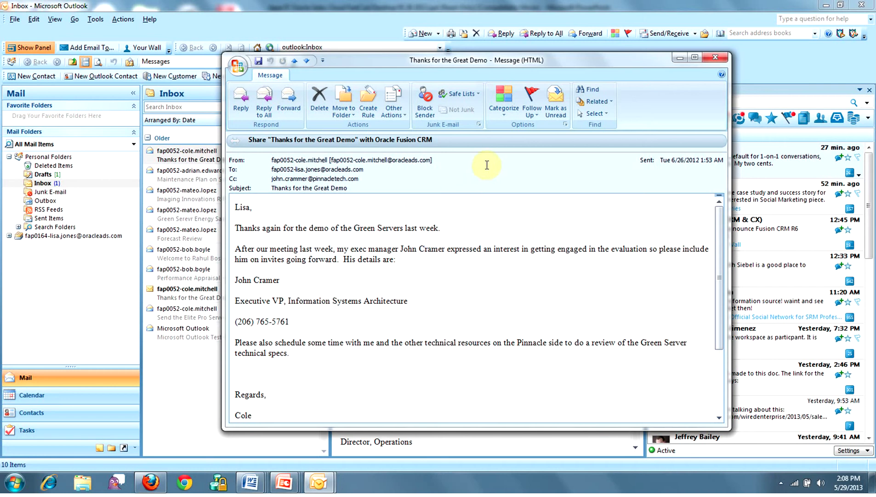
{"action": "left_click", "coordinate": [476, 144]}
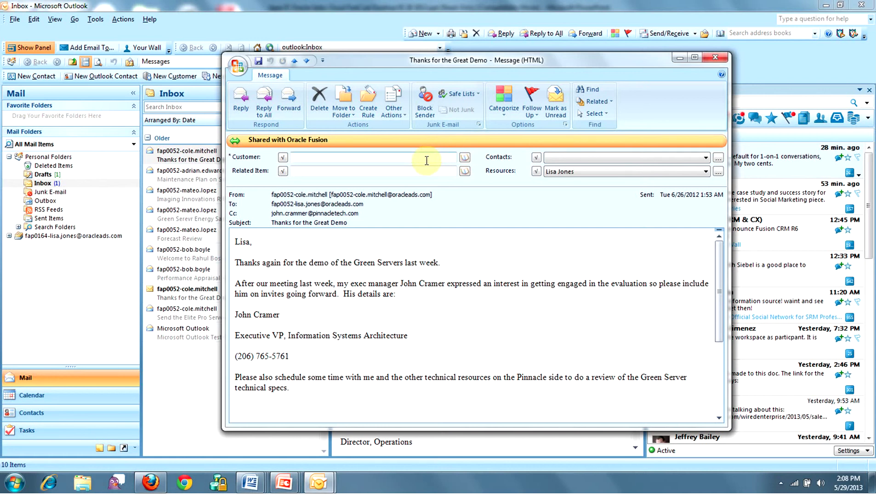
Set the email's Customer to Pinnacle Technologies (SEATTLE, US) by searching 'pin'
{"action": "left_click", "coordinate": [397, 156]}
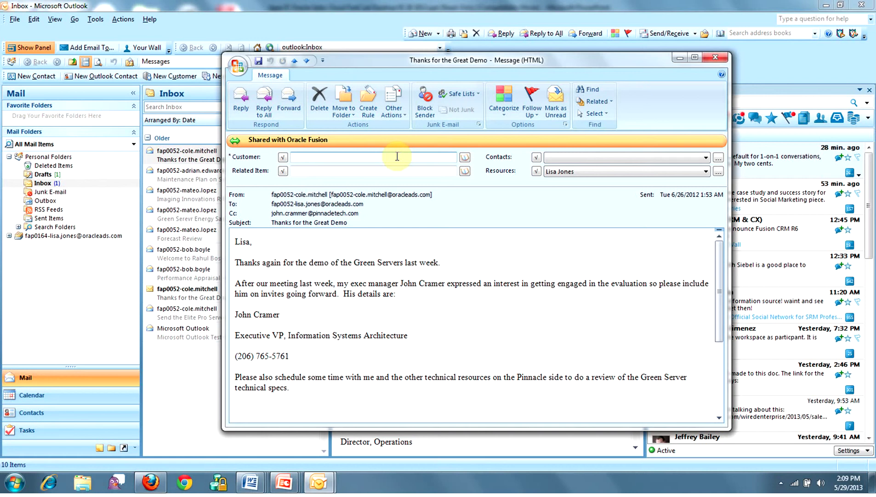
{"action": "left_click", "coordinate": [339, 212]}
{"action": "right_click", "coordinate": [339, 213]}
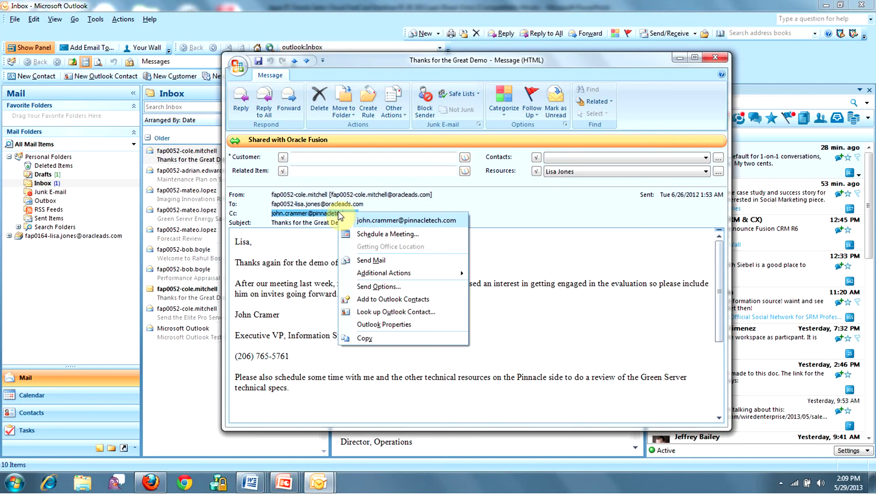
{"action": "left_click", "coordinate": [315, 157]}
{"action": "type", "text": "pin"}
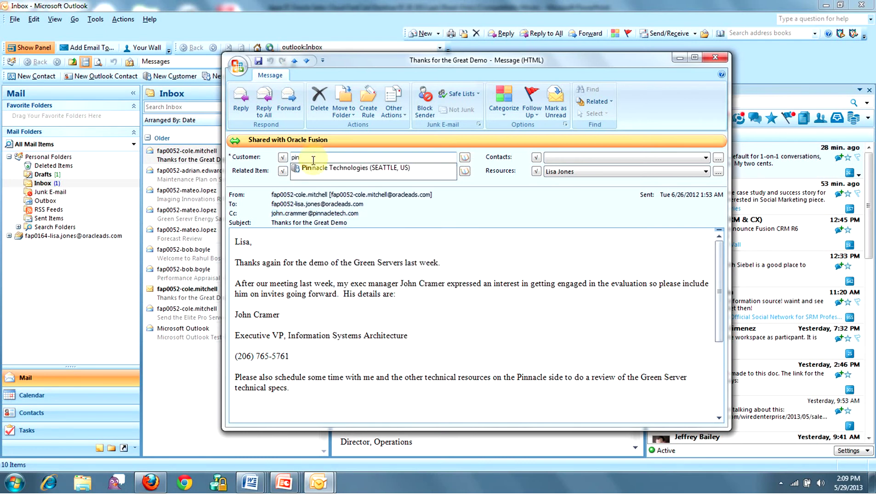
{"action": "left_click", "coordinate": [317, 168]}
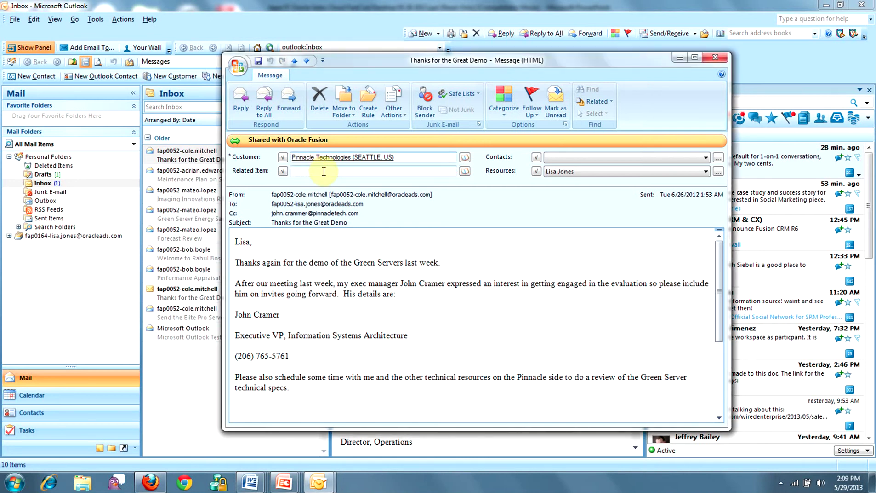
Set Related Item to the Pinnacle Technologies Vario Server opportunity by searching 'pi'
{"action": "left_click", "coordinate": [324, 171]}
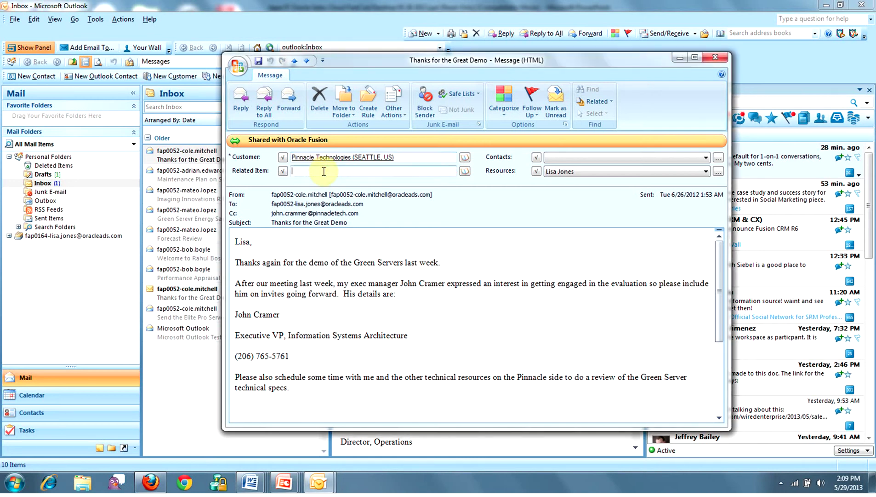
{"action": "type", "text": "pi"}
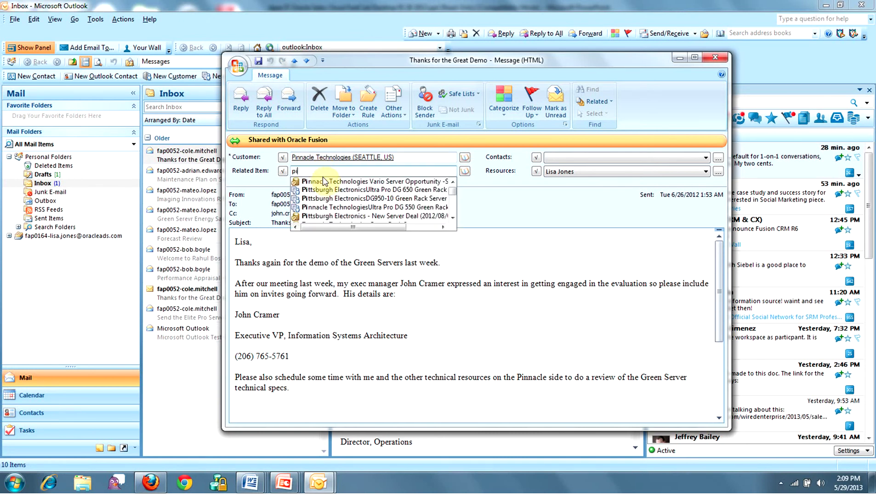
{"action": "left_click", "coordinate": [325, 181]}
{"action": "left_click", "coordinate": [472, 224]}
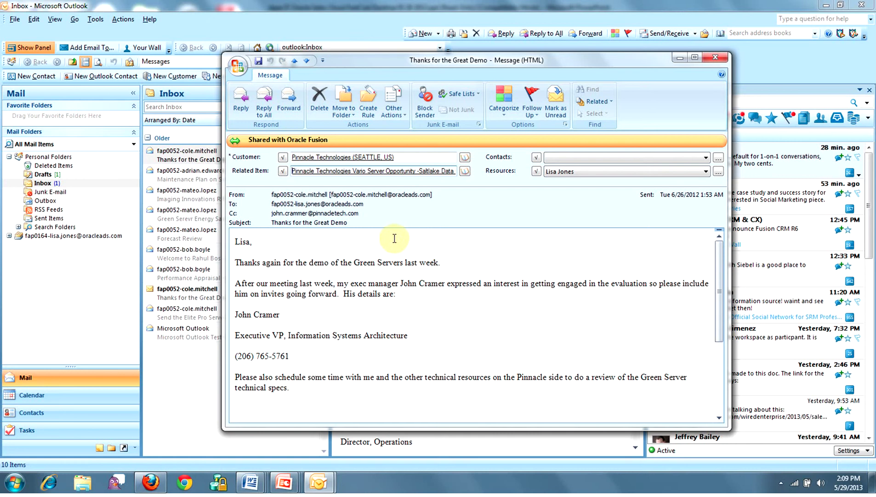
Look up the CC recipient as an Outlook contact, find none, and add them to Outlook Contacts
{"action": "right_click", "coordinate": [336, 218]}
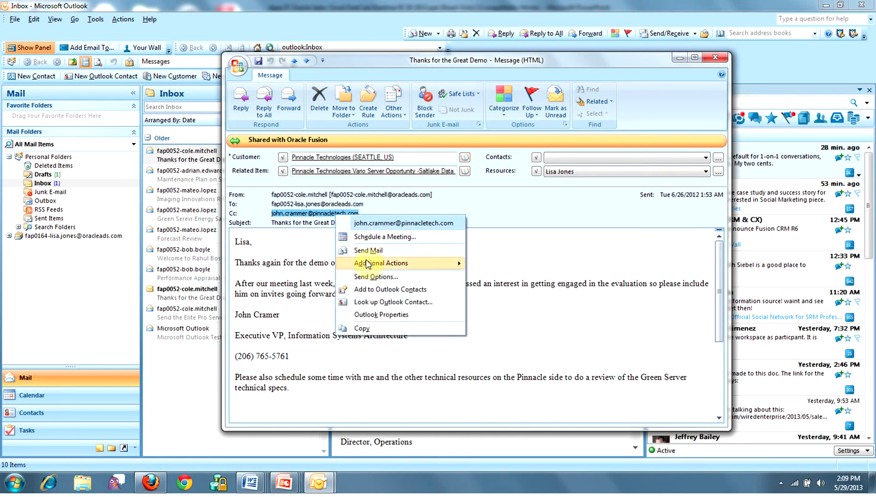
{"action": "left_click", "coordinate": [361, 302]}
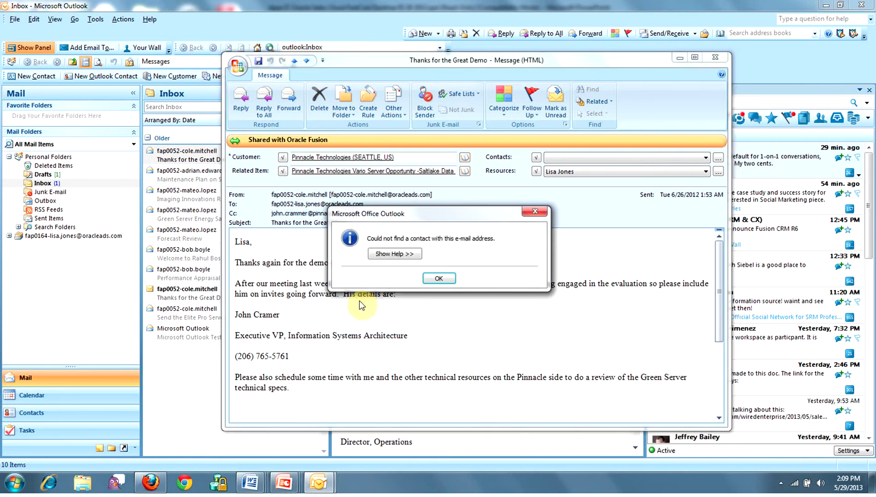
{"action": "left_click", "coordinate": [441, 278]}
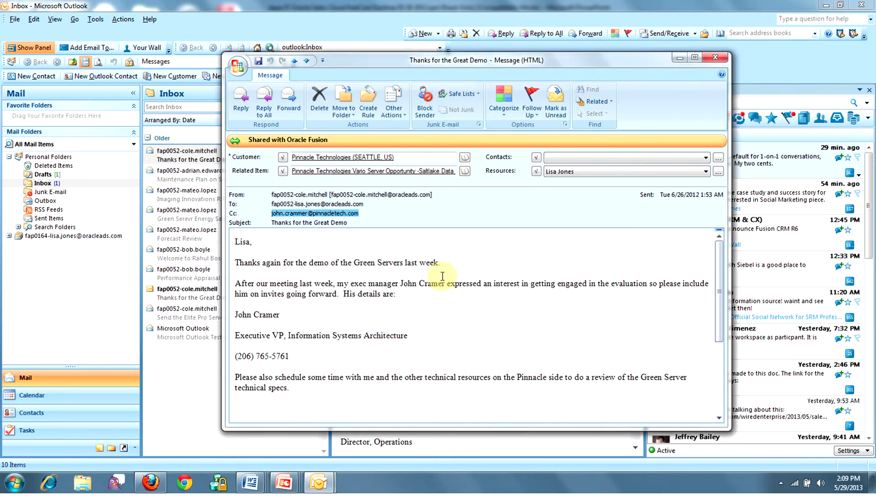
{"action": "right_click", "coordinate": [353, 223]}
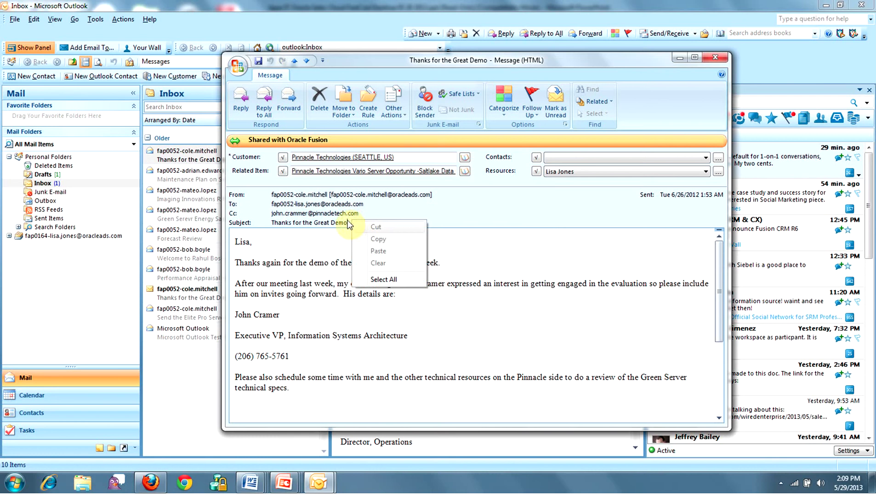
{"action": "right_click", "coordinate": [328, 213]}
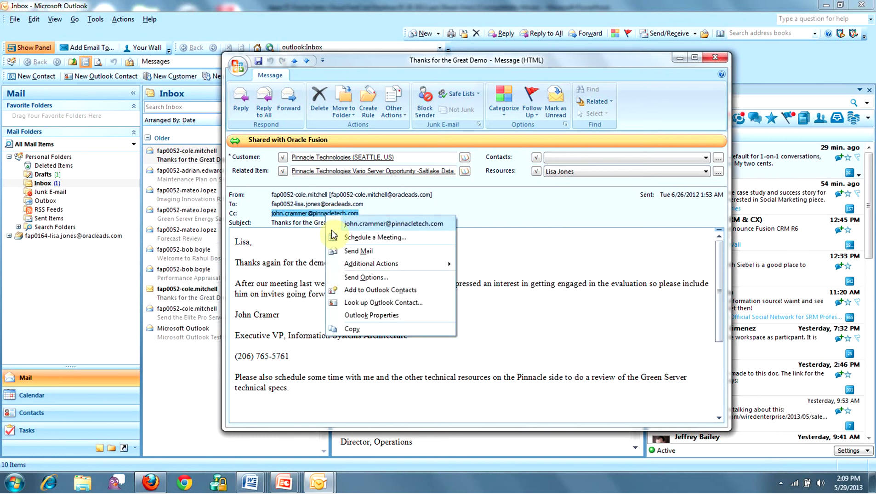
{"action": "left_click", "coordinate": [341, 289]}
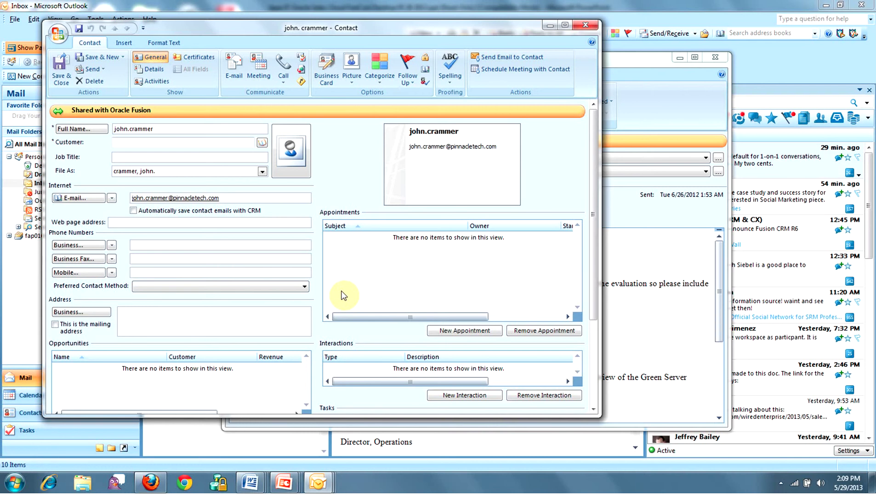
Assign the new contact to customer Pinnacle Technologies and open the Pinnacle Technologies customer record
{"action": "left_click", "coordinate": [180, 148]}
{"action": "left_click", "coordinate": [169, 140]}
{"action": "type", "text": "pin"}
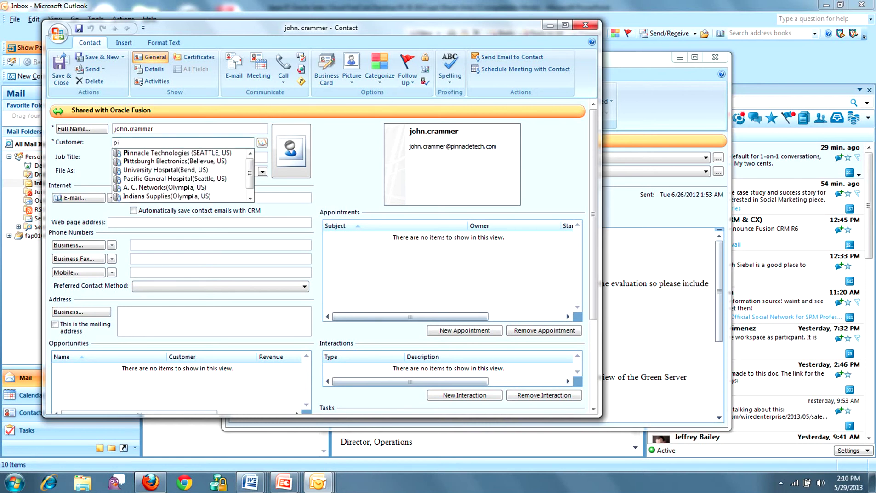
{"action": "left_click", "coordinate": [165, 154]}
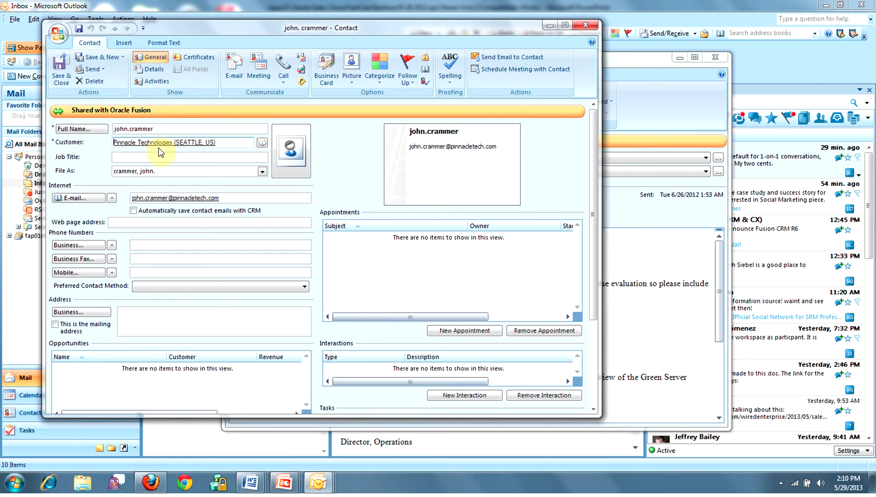
{"action": "left_click", "coordinate": [159, 143]}
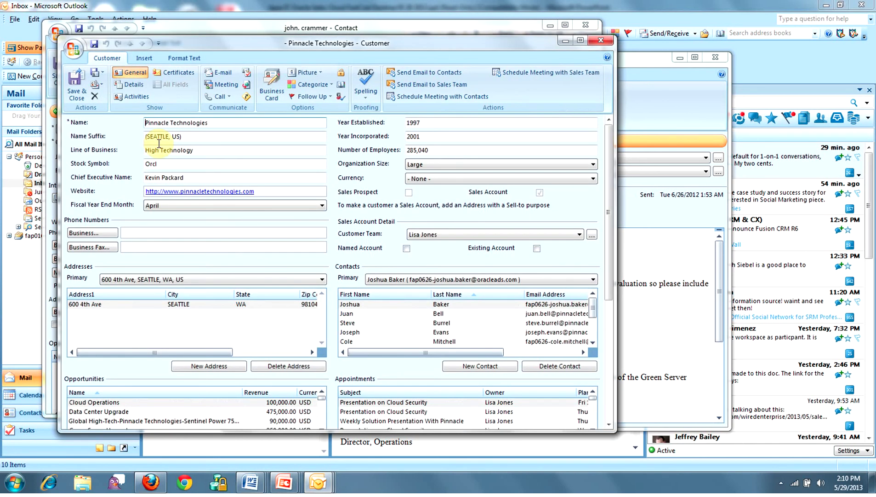
{"action": "left_click_drag", "start_coordinate": [608, 198], "coordinate": [598, 322]}
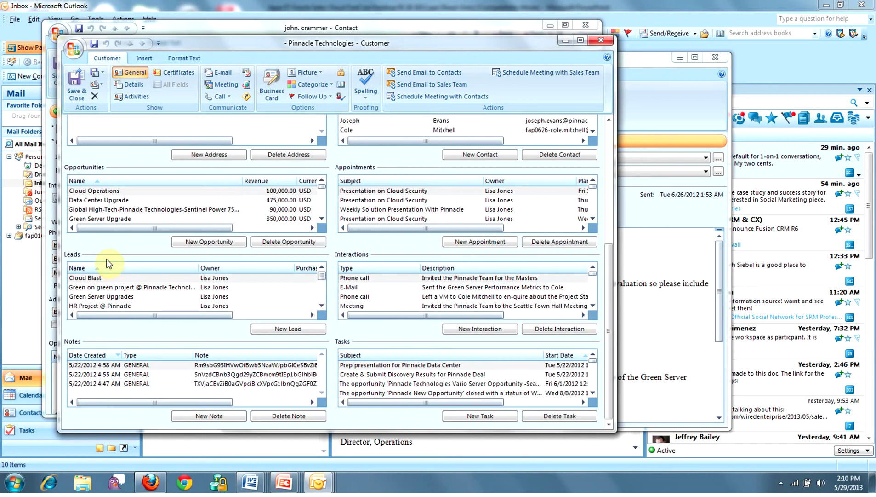
Open the Green Server Upgrade opportunity and start a new revenue line, leaving the product blank
{"action": "double_click", "coordinate": [99, 218]}
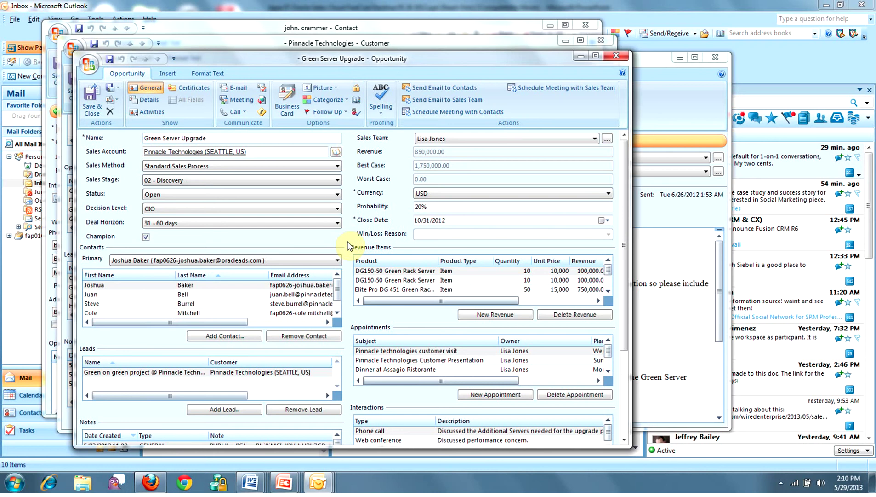
{"action": "left_click_drag", "start_coordinate": [625, 180], "coordinate": [625, 205]}
{"action": "left_click", "coordinate": [518, 279]}
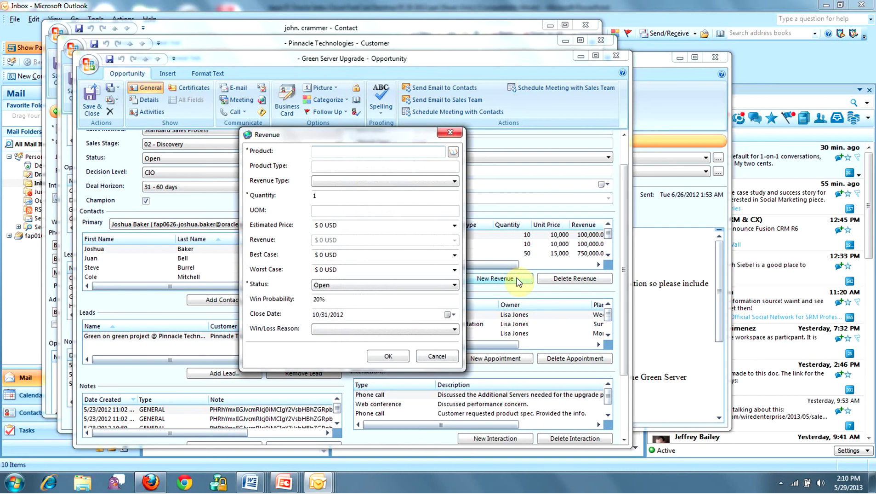
{"action": "left_click", "coordinate": [453, 152]}
{"action": "left_click", "coordinate": [474, 124]}
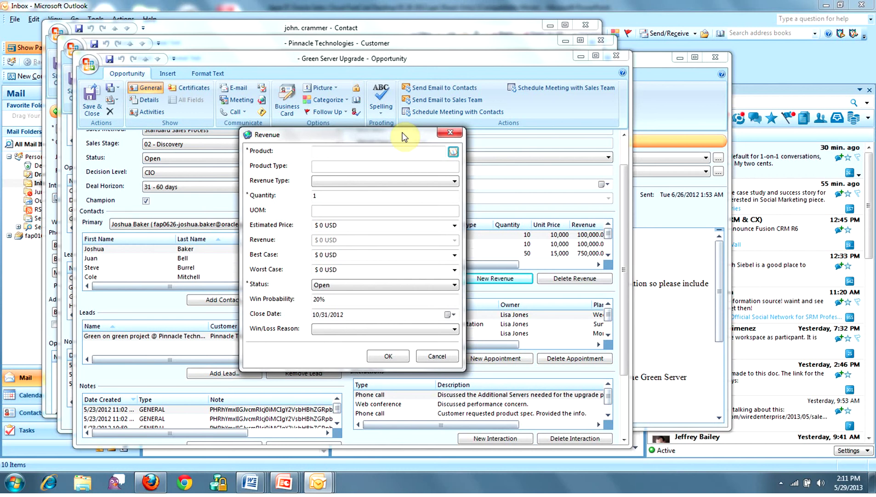
Discard the blank revenue entry and schedule a meeting with the Green Server Upgrade opportunity's contacts
{"action": "left_click", "coordinate": [444, 135]}
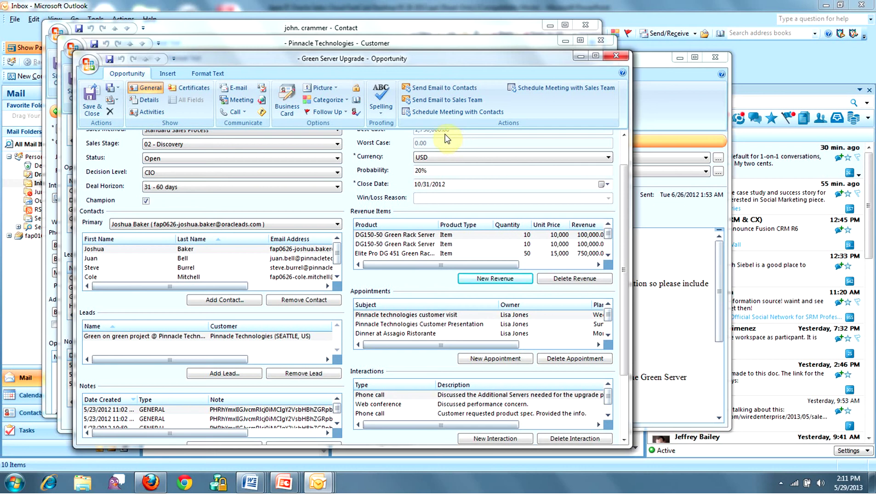
{"action": "left_click", "coordinate": [431, 115]}
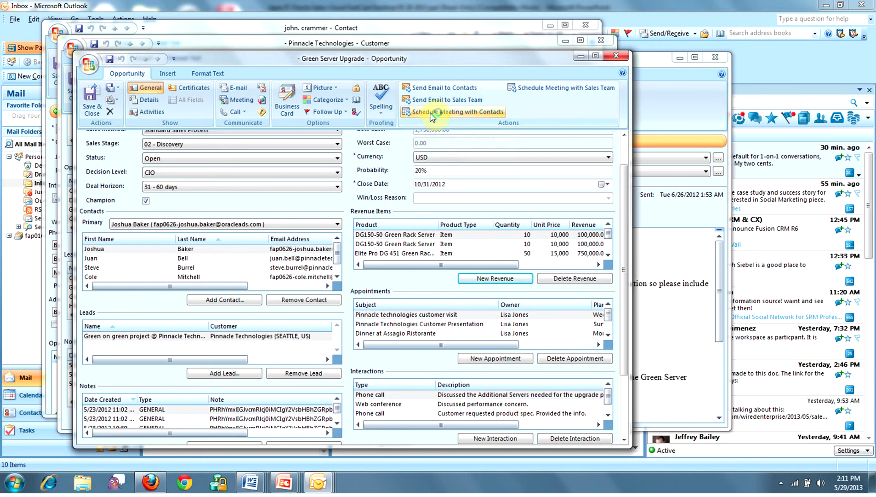